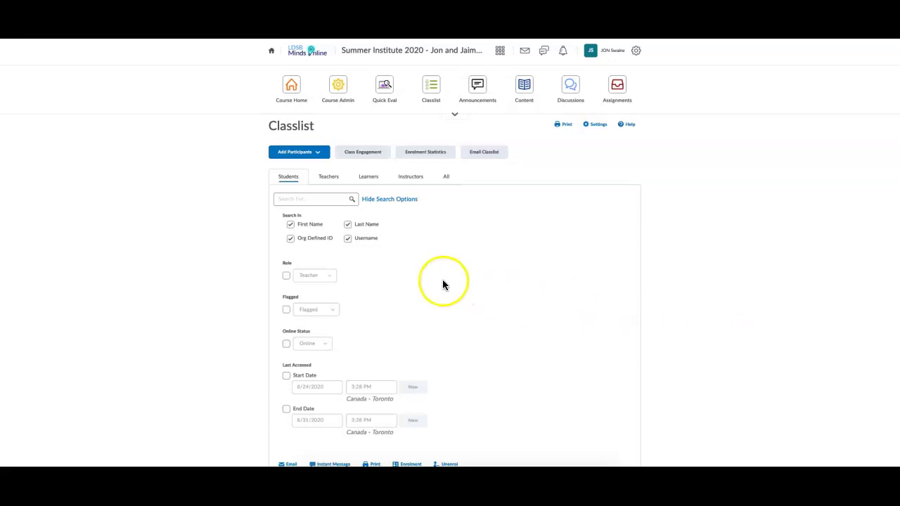
# Examine the course Classlist's enrolled students and total number of users
pyautogui.click(292, 124)
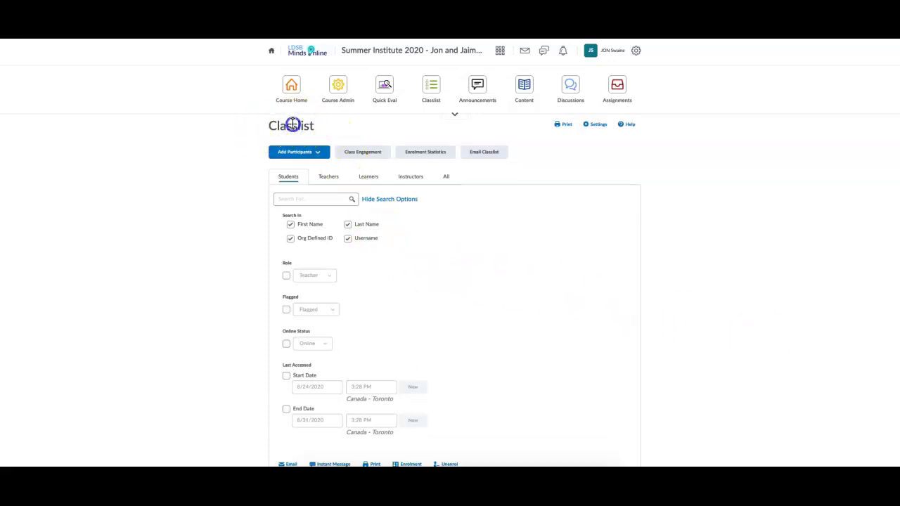
pyautogui.scroll(-3, 664, 335)
pyautogui.scroll(-3, 660, 343)
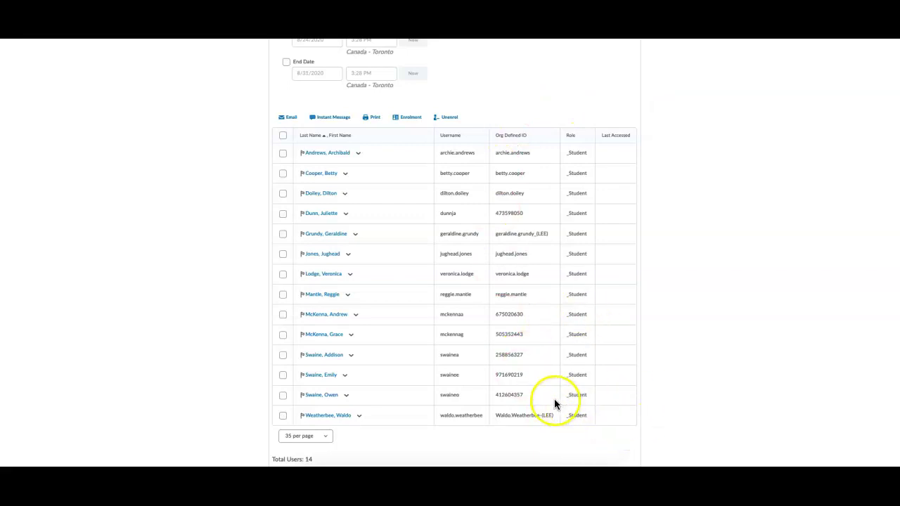
pyautogui.click(308, 459)
pyautogui.scroll(1, 722, 303)
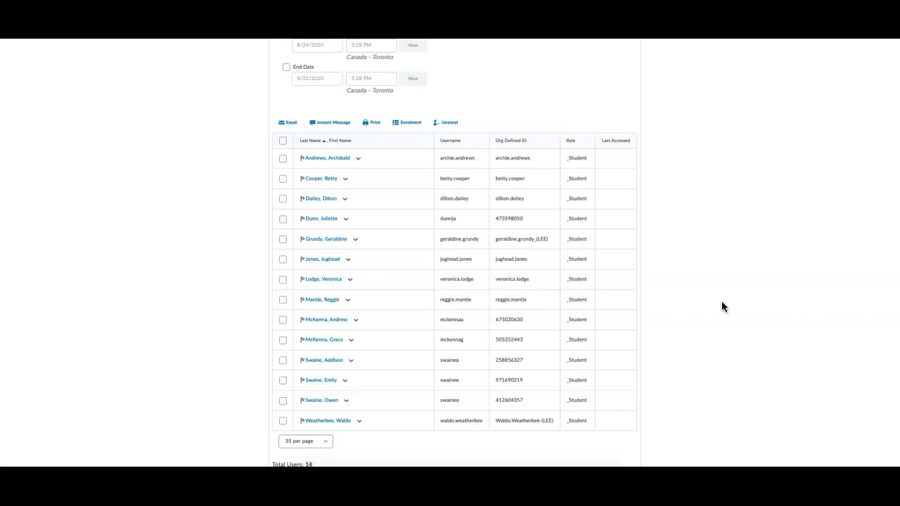
pyautogui.scroll(5, 722, 301)
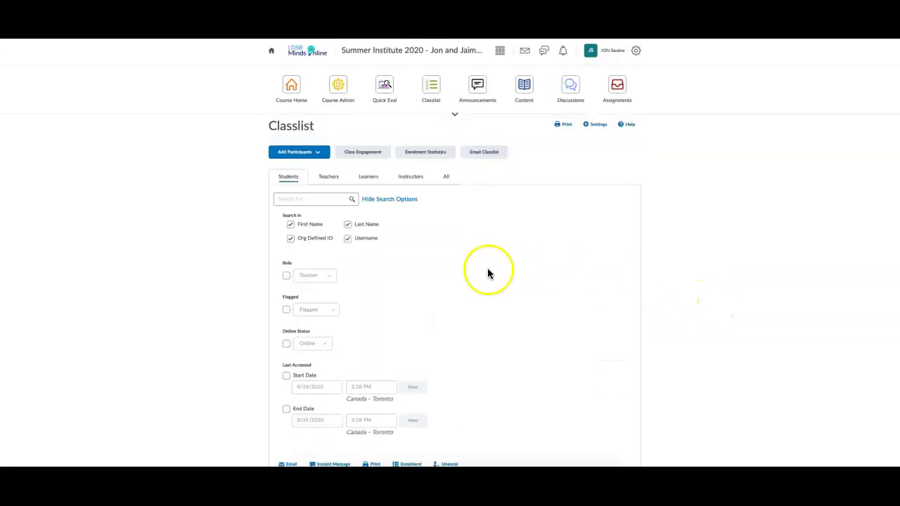
# Open the course's Groups tool and start a new group category
pyautogui.click(456, 116)
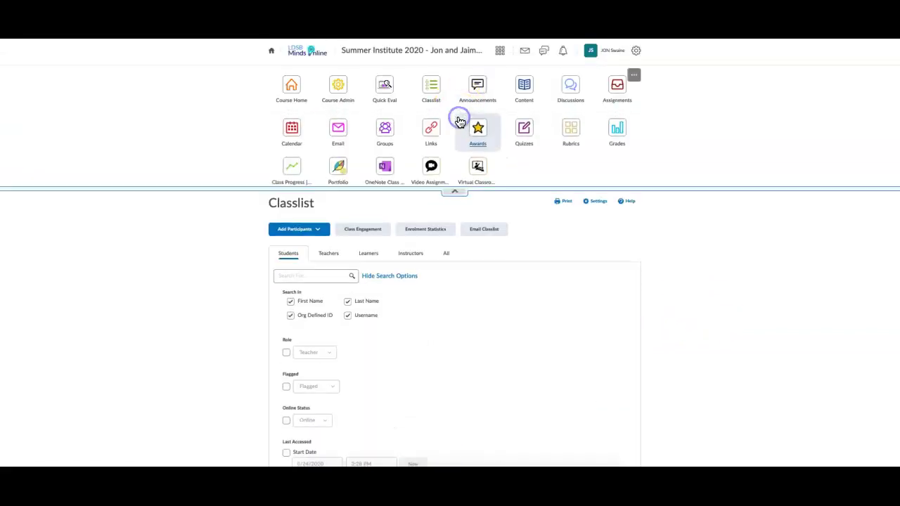
pyautogui.click(385, 127)
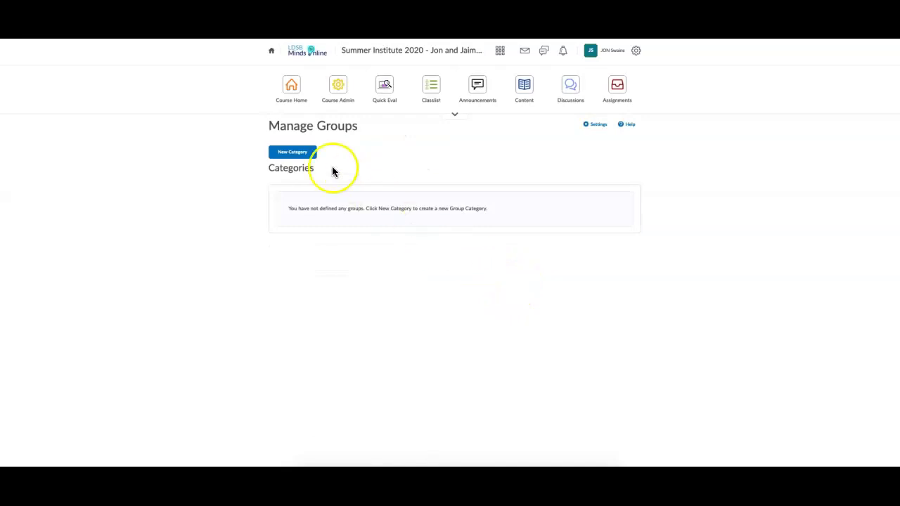
pyautogui.click(304, 159)
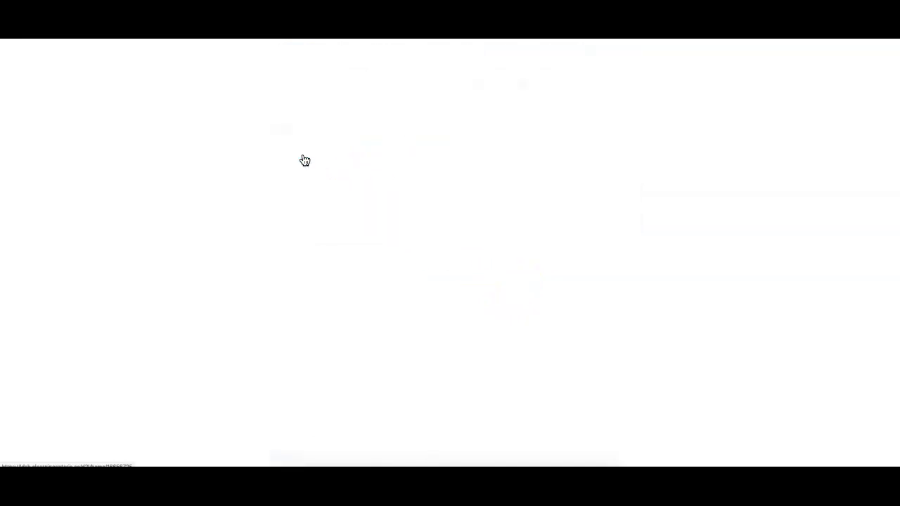
# Name the new group category "Group Activity A - Unit 5"
pyautogui.click(325, 177)
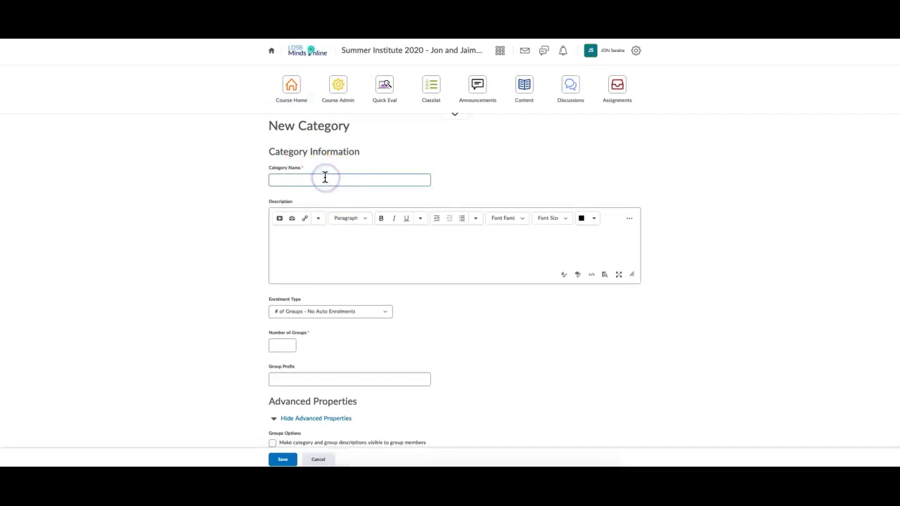
pyautogui.write('A')
pyautogui.press('BackSpace')
pyautogui.write('Group')
pyautogui.write(' Af')
pyautogui.write('tiv')
pyautogui.write('ity A')
pyautogui.click(356, 234)
pyautogui.click(321, 181)
pyautogui.write('- Unit 5')
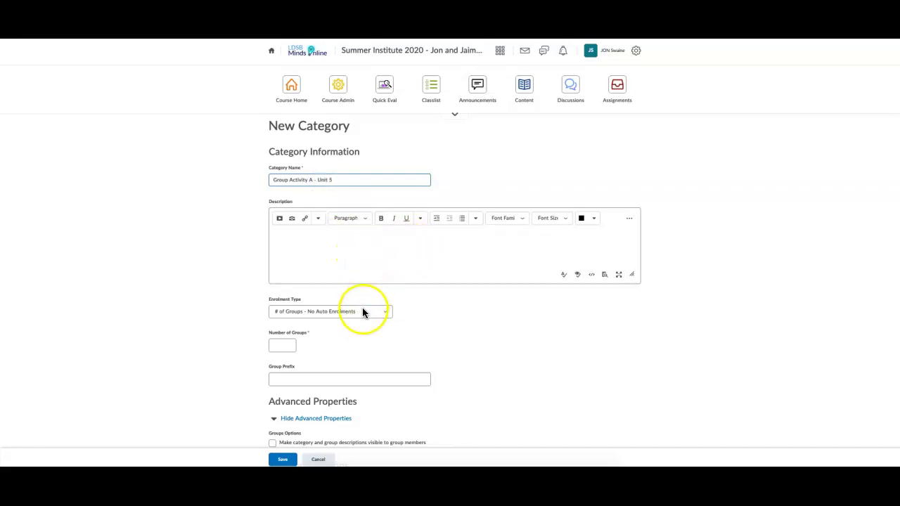
# Set the category's enrolment type to "Groups of #" with 3 users per group
pyautogui.click(297, 311)
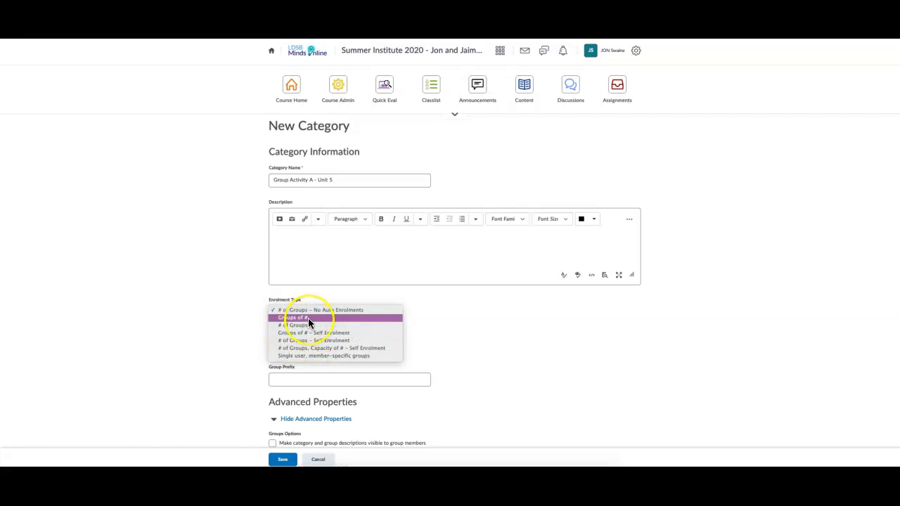
pyautogui.click(308, 318)
pyautogui.click(289, 343)
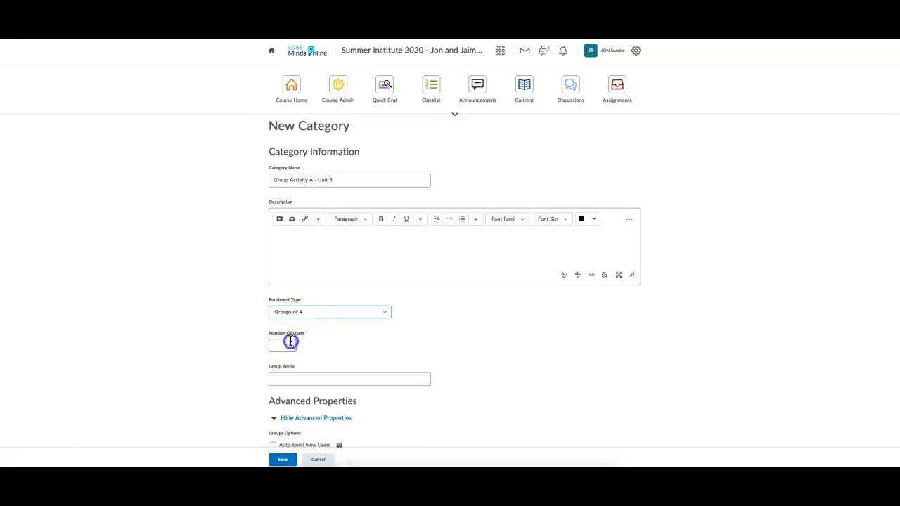
pyautogui.write('3')
# Set the group prefix to "ActivityA_"
pyautogui.scroll(-1, 319, 353)
pyautogui.scroll(-1, 320, 353)
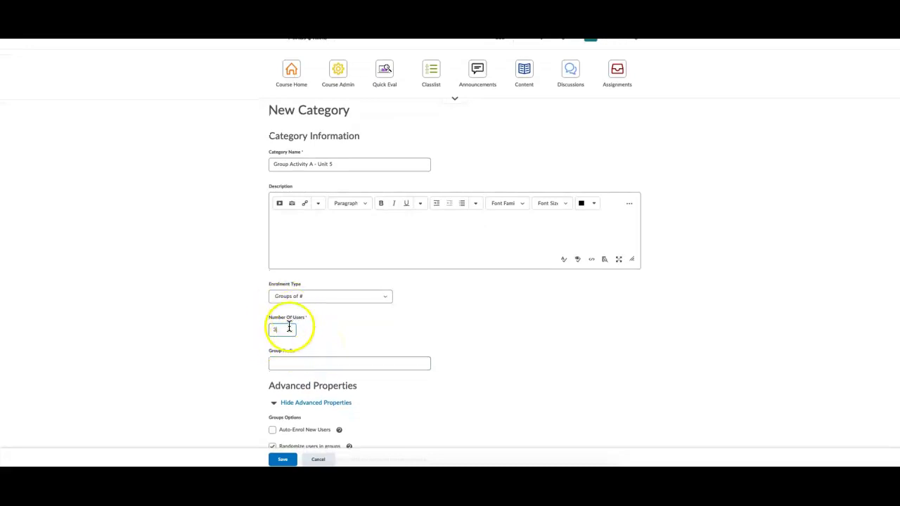
pyautogui.click(317, 362)
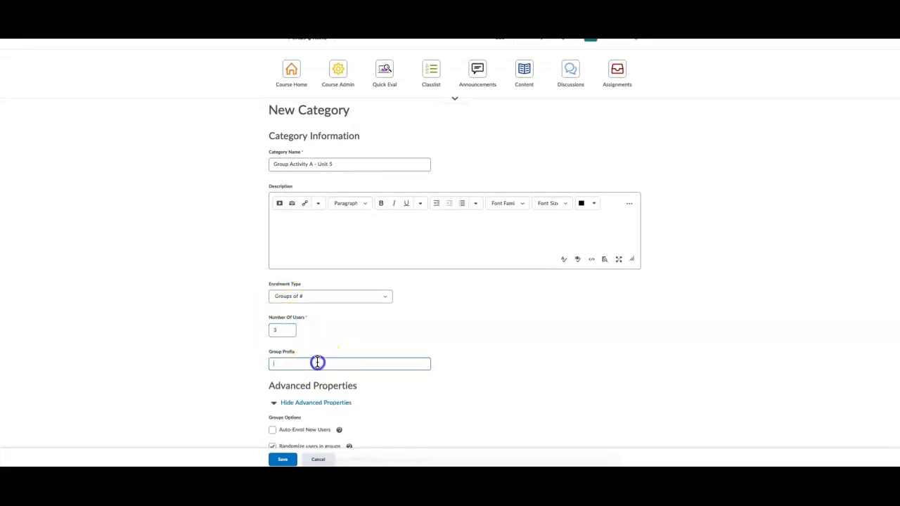
pyautogui.write('All')
pyautogui.write('ivit')
pyautogui.write('yA_')
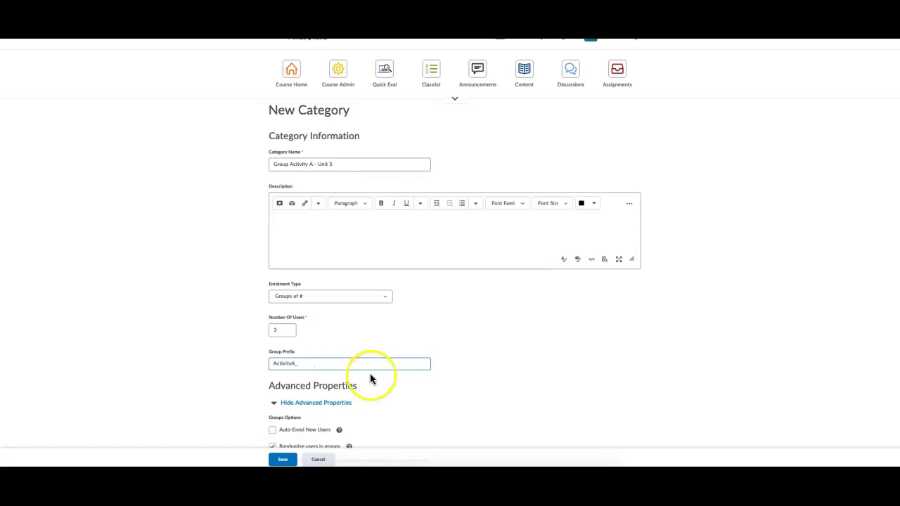
# Enable Auto-Enrol New Users, discussion areas and assignments for the category, and try to save it
pyautogui.scroll(-2, 374, 392)
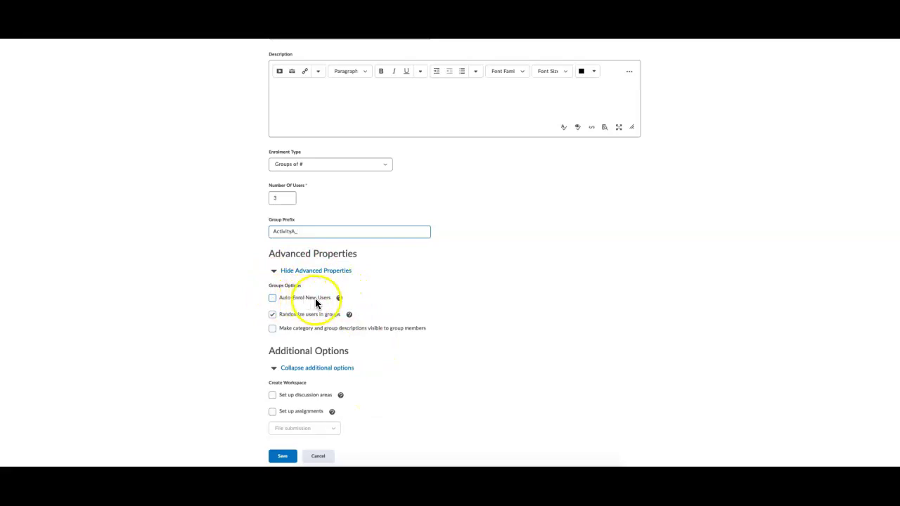
pyautogui.click(273, 300)
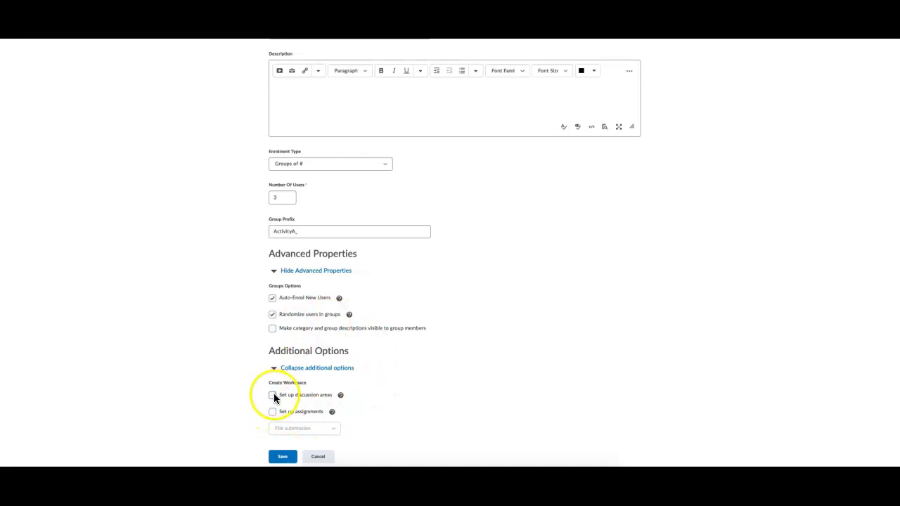
pyautogui.click(273, 396)
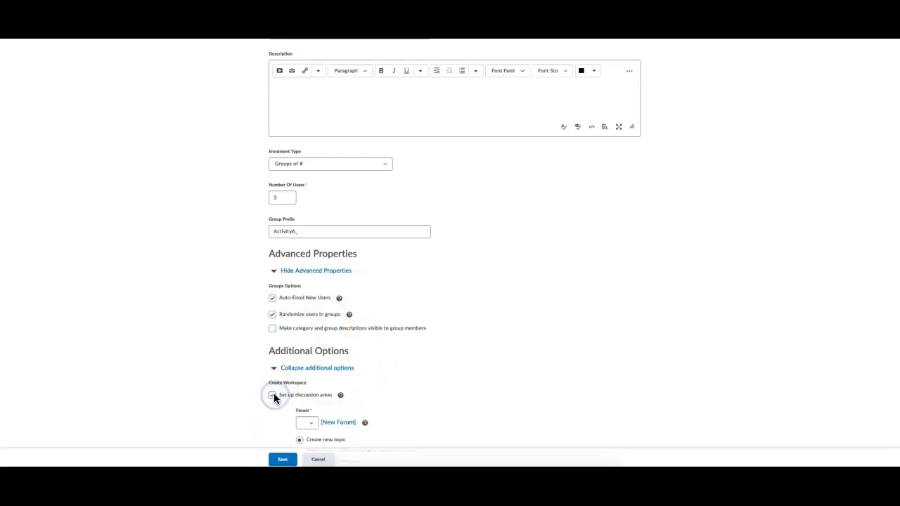
pyautogui.scroll(-2, 301, 383)
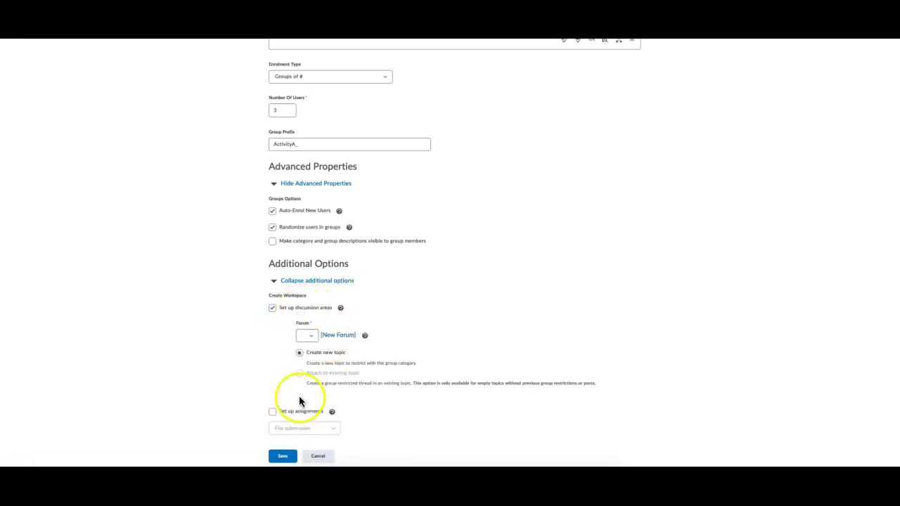
pyautogui.click(273, 412)
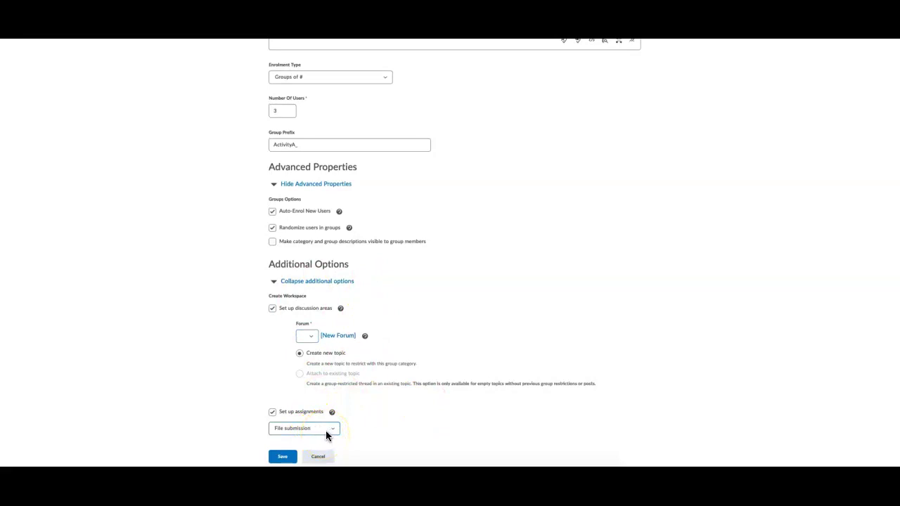
pyautogui.click(288, 456)
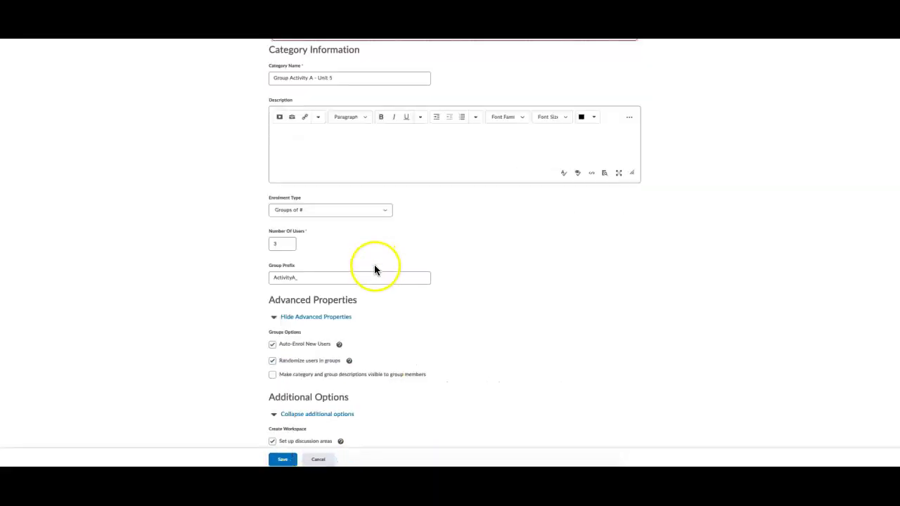
# Create a new discussion forum titled "Group Activity A" for the group category
pyautogui.scroll(-2, 374, 269)
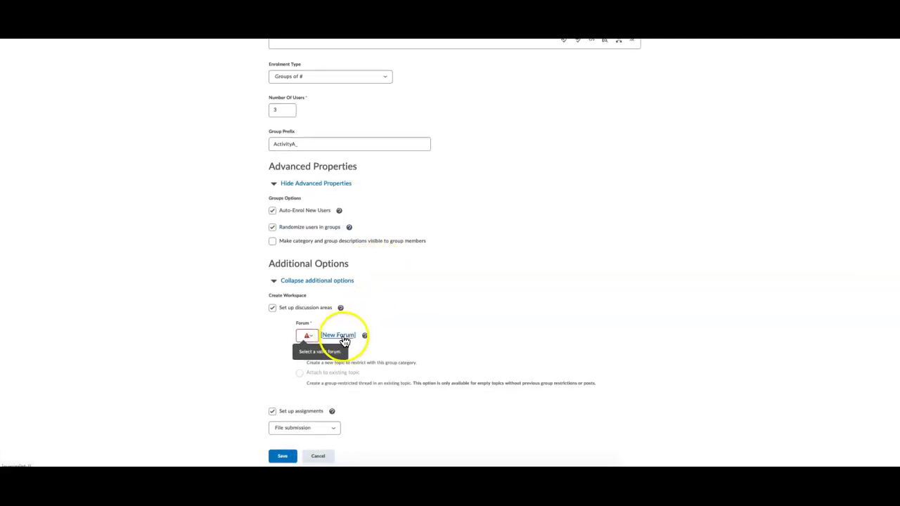
pyautogui.click(328, 339)
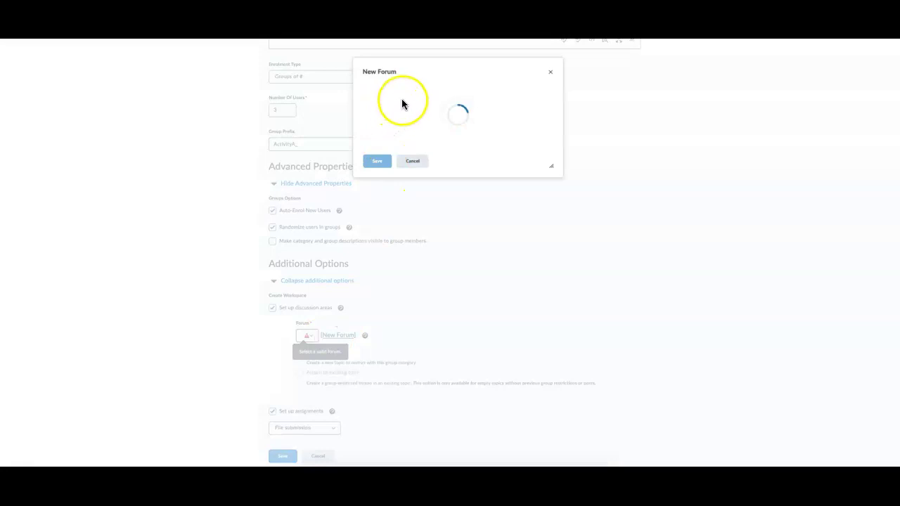
pyautogui.click(399, 108)
pyautogui.write('A')
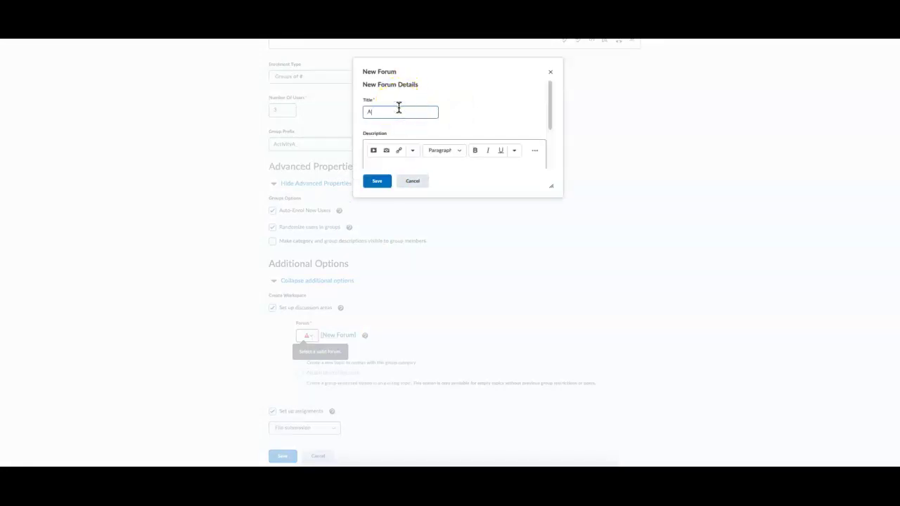
pyautogui.write('Group A')
pyautogui.write('s')
pyautogui.write('tivity A')
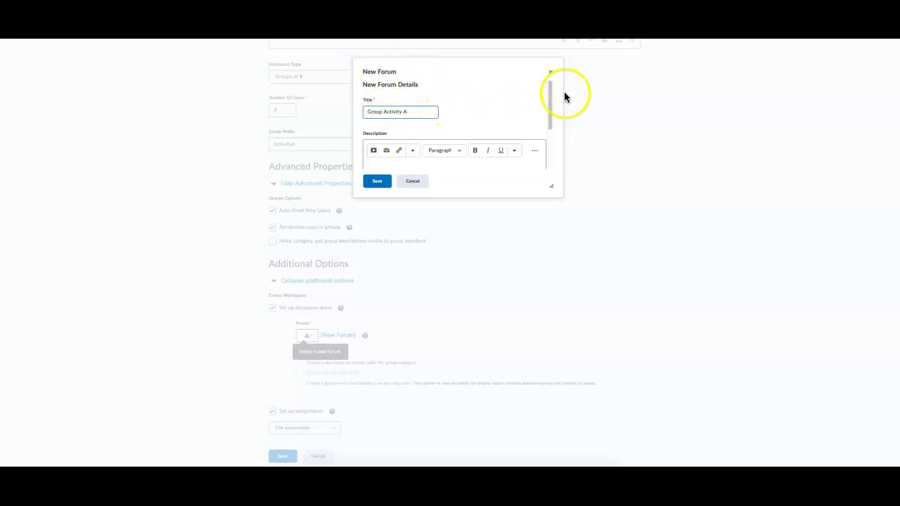
pyautogui.click(379, 181)
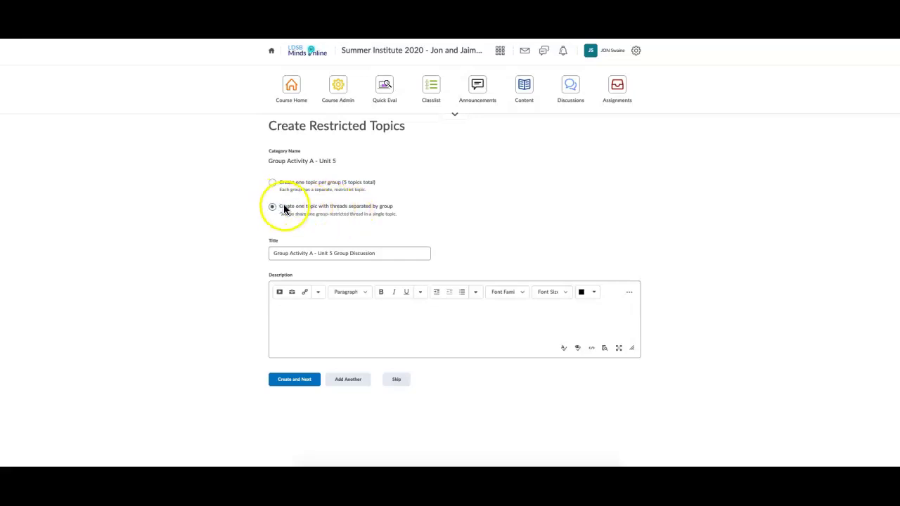
# Create one restricted discussion topic with threads separated by group, and name the group assignment "Group Activity A"
pyautogui.click(295, 383)
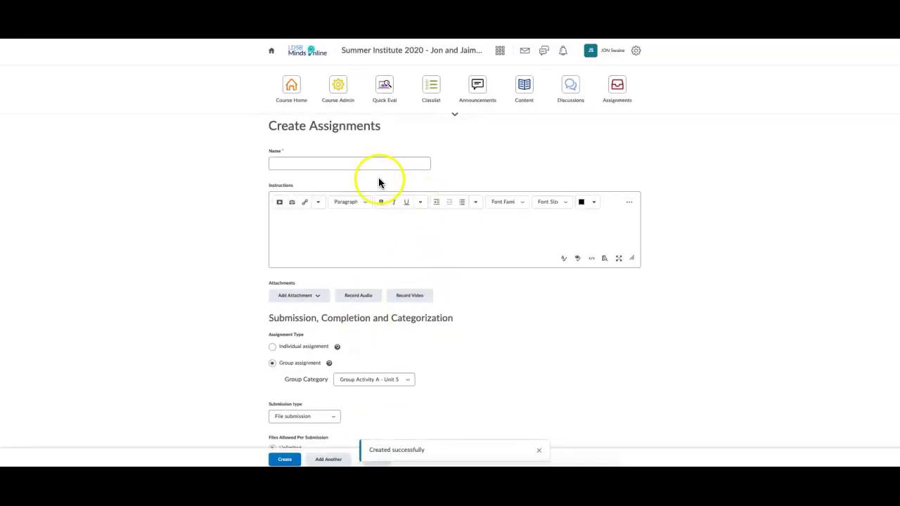
pyautogui.click(358, 166)
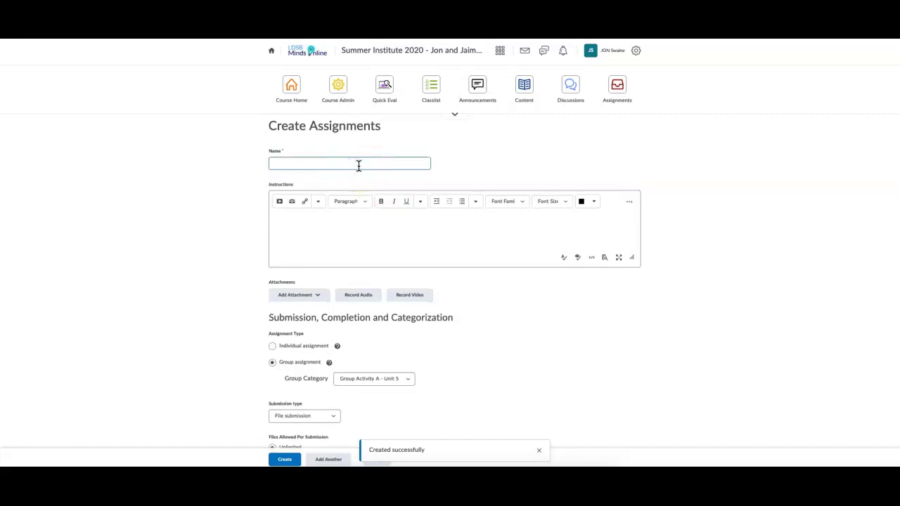
pyautogui.write('Gropu')
pyautogui.press('BackSpace')
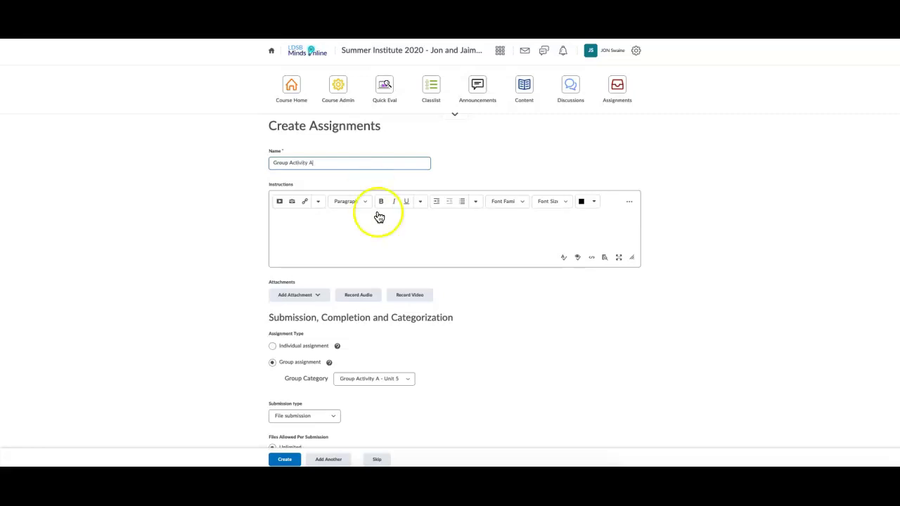
# Examine the group assignment's instructions area, attachment sources, group category and available submission types
pyautogui.click(388, 226)
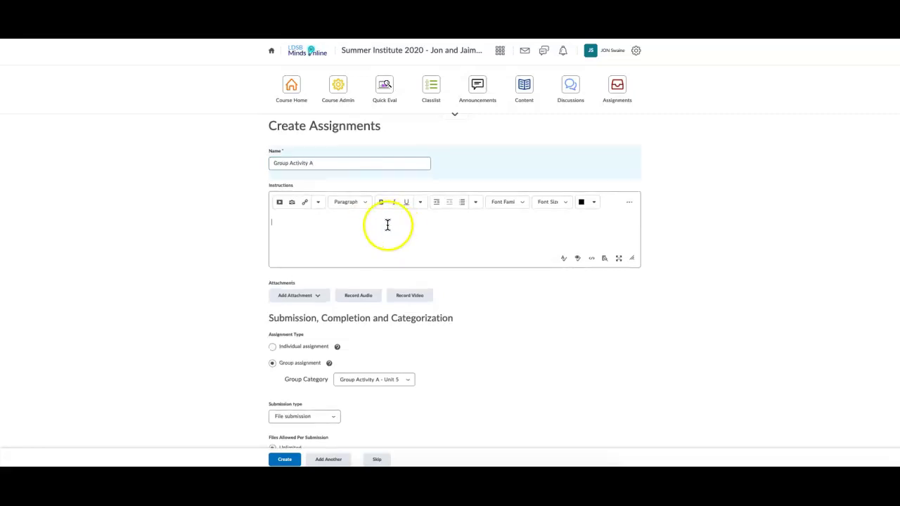
pyautogui.click(315, 298)
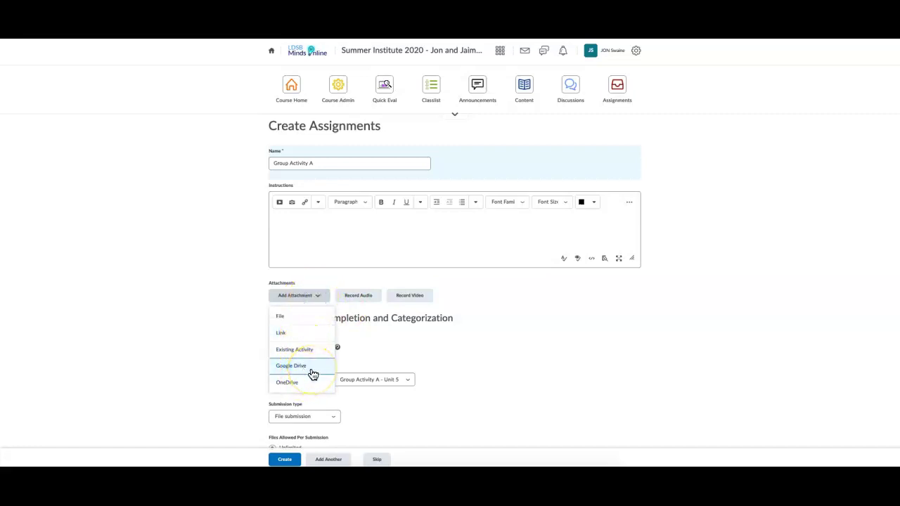
pyautogui.click(323, 323)
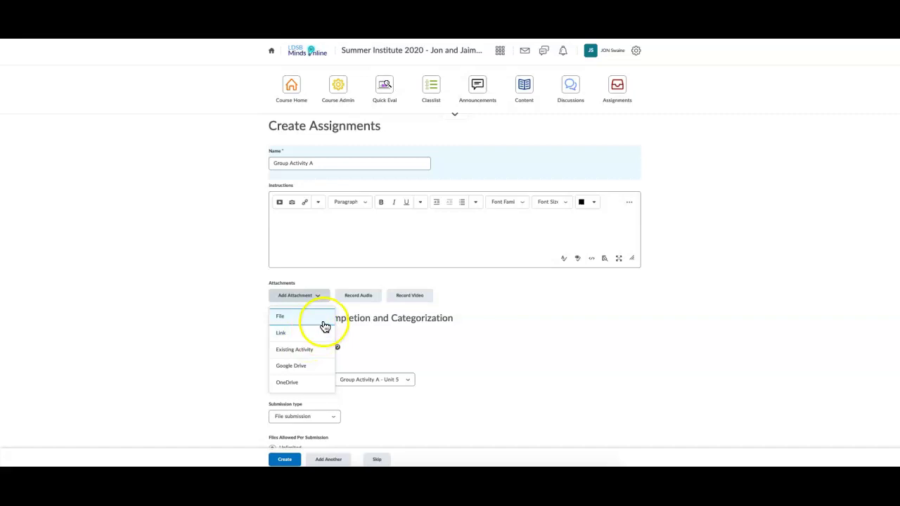
pyautogui.click(248, 239)
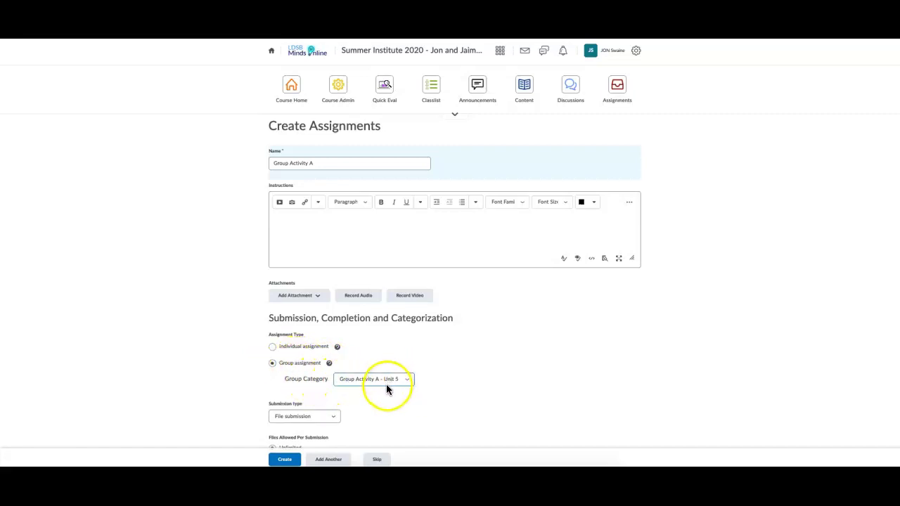
pyautogui.scroll(-2, 492, 383)
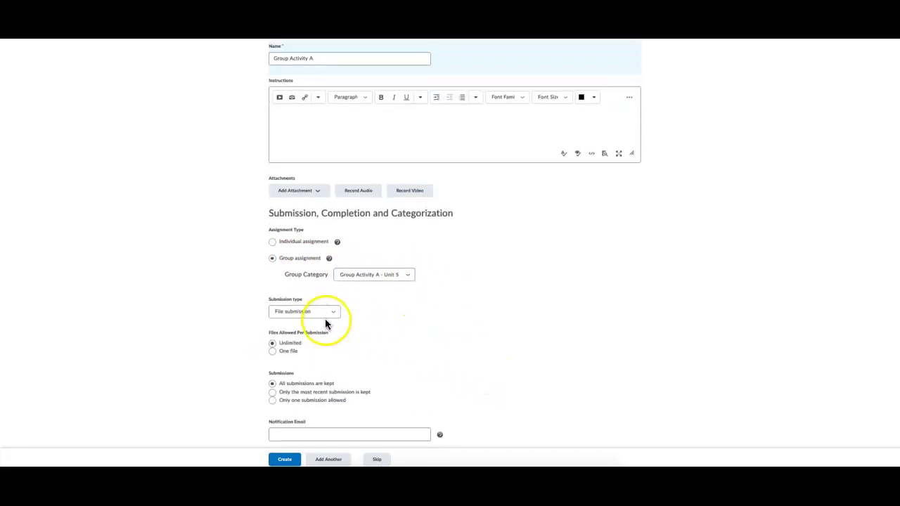
pyautogui.click(301, 313)
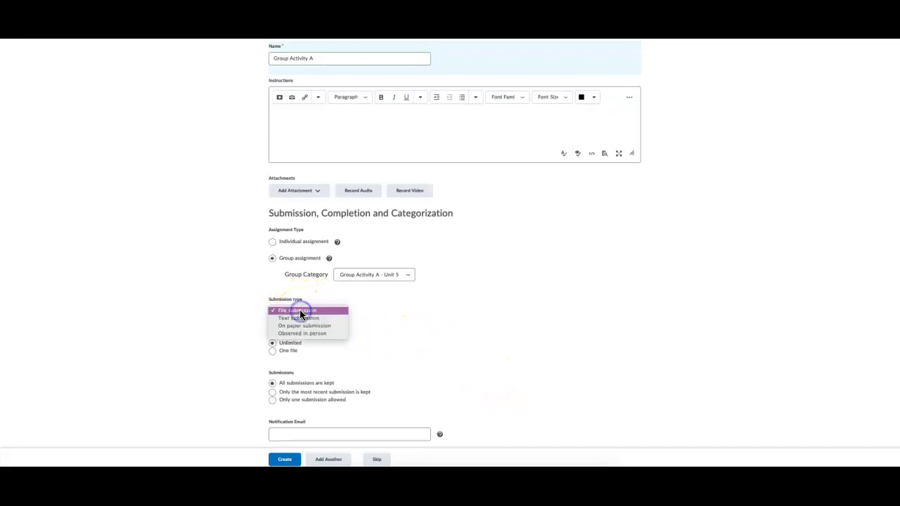
pyautogui.click(308, 319)
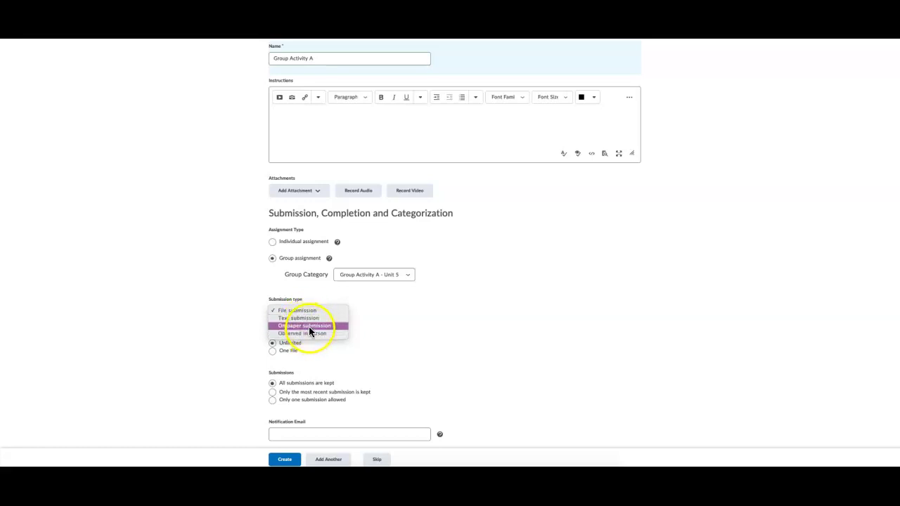
pyautogui.click(414, 320)
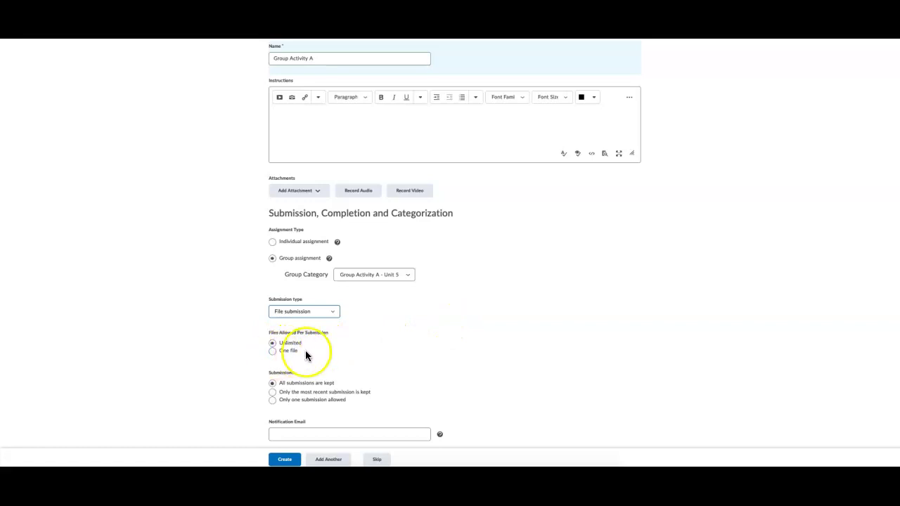
# Start a new grade item for the assignment and name it "Group Assignment Activity A - Unit 5"
pyautogui.scroll(-4, 343, 371)
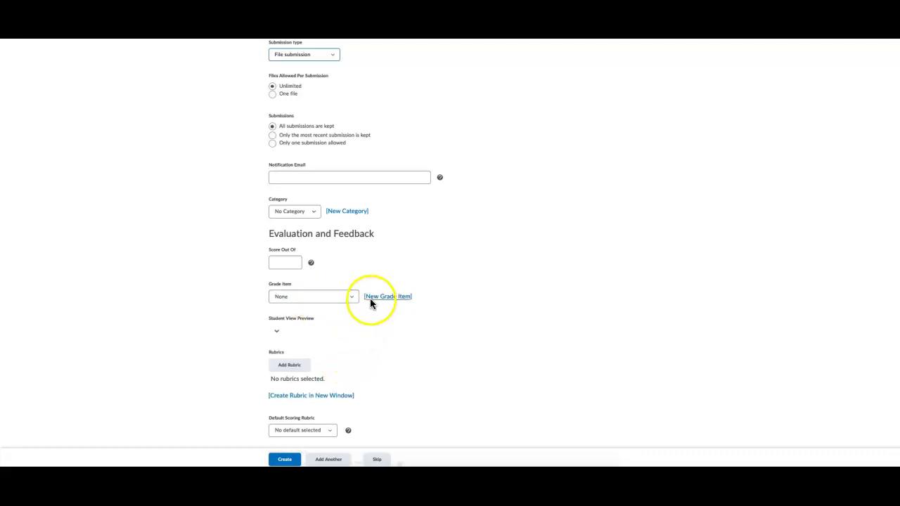
pyautogui.click(347, 296)
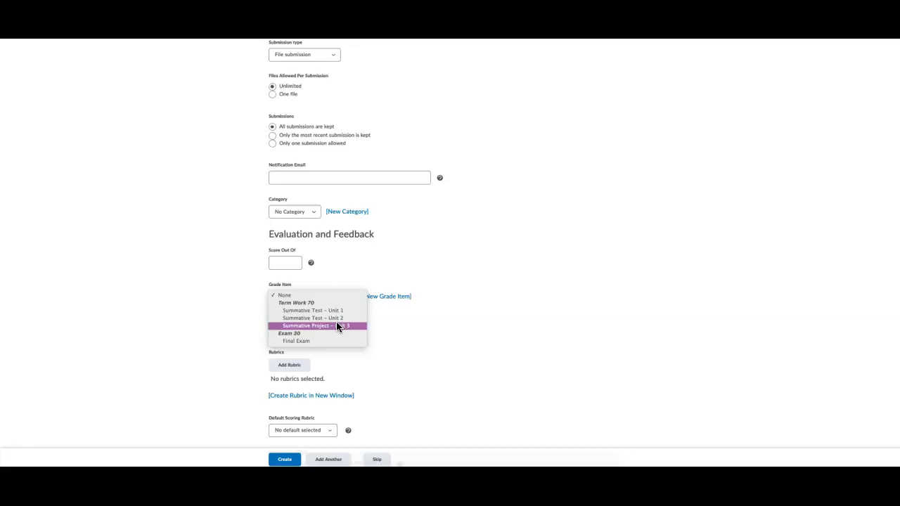
pyautogui.click(401, 298)
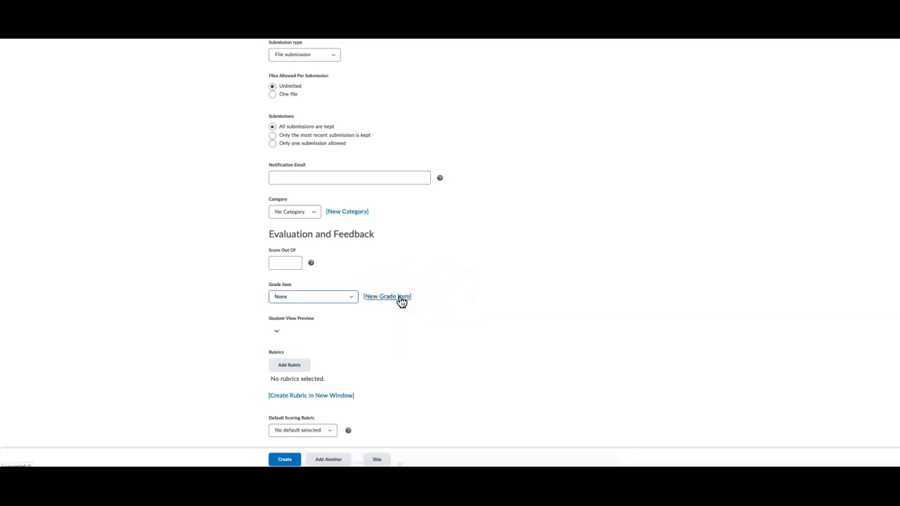
pyautogui.click(401, 301)
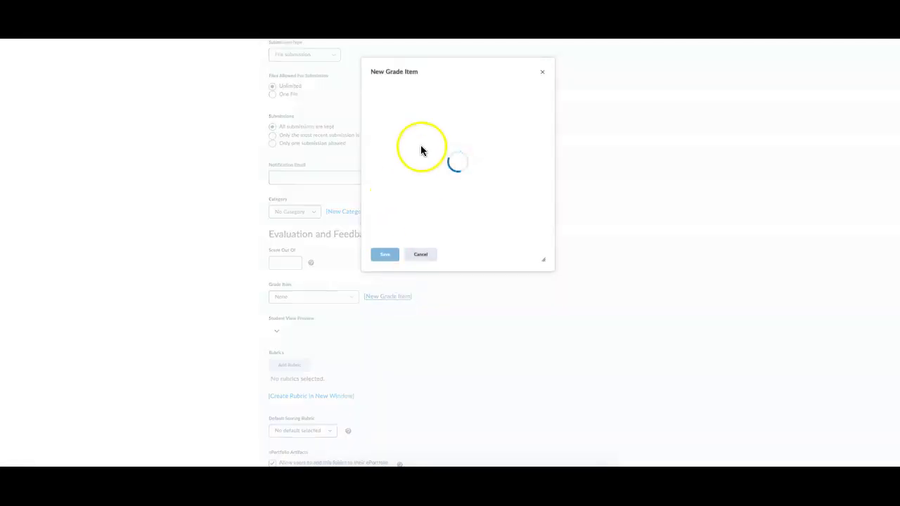
pyautogui.click(398, 112)
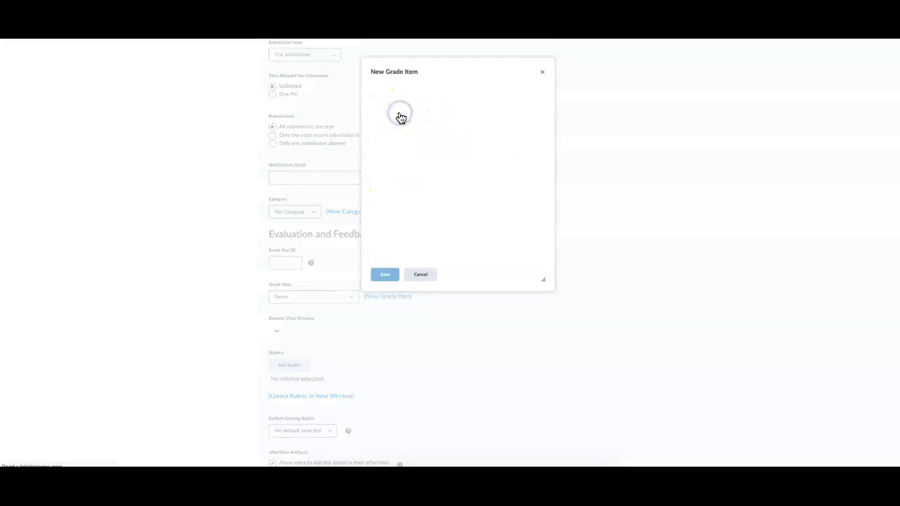
pyautogui.write('G')
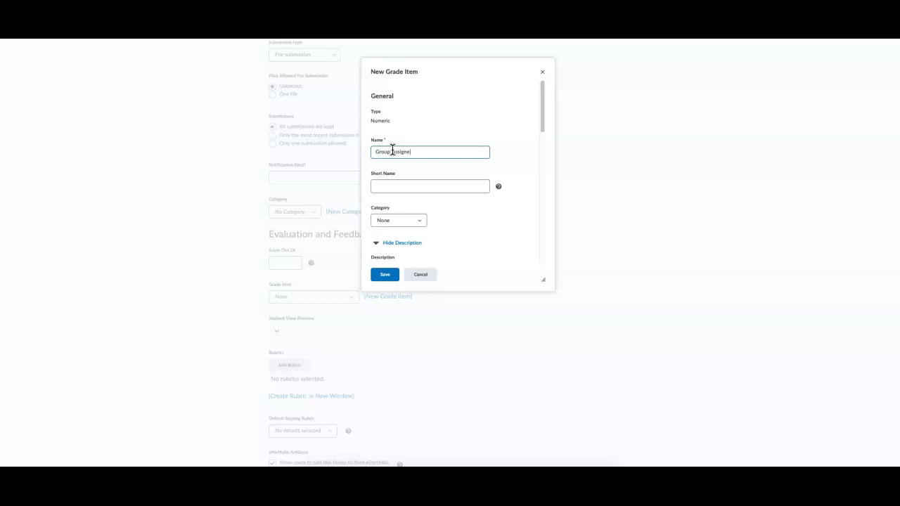
pyautogui.write('roup Assignment Activity A - Unit 5')
# Add a short name beginning with "Group -", set the grade item's maximum points to 100, and save it
pyautogui.click(401, 184)
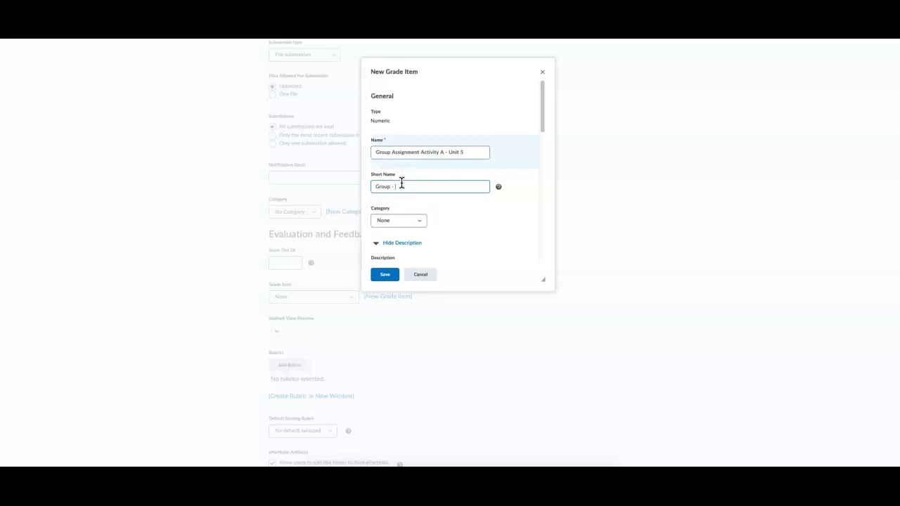
pyautogui.scroll(-5, 419, 207)
pyautogui.scroll(-1, 408, 224)
pyautogui.click(401, 119)
pyautogui.write('00')
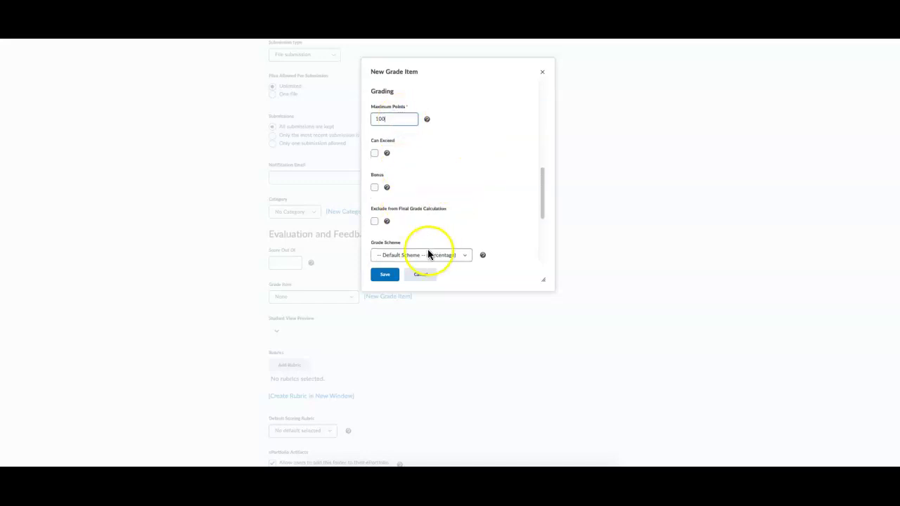
pyautogui.click(379, 275)
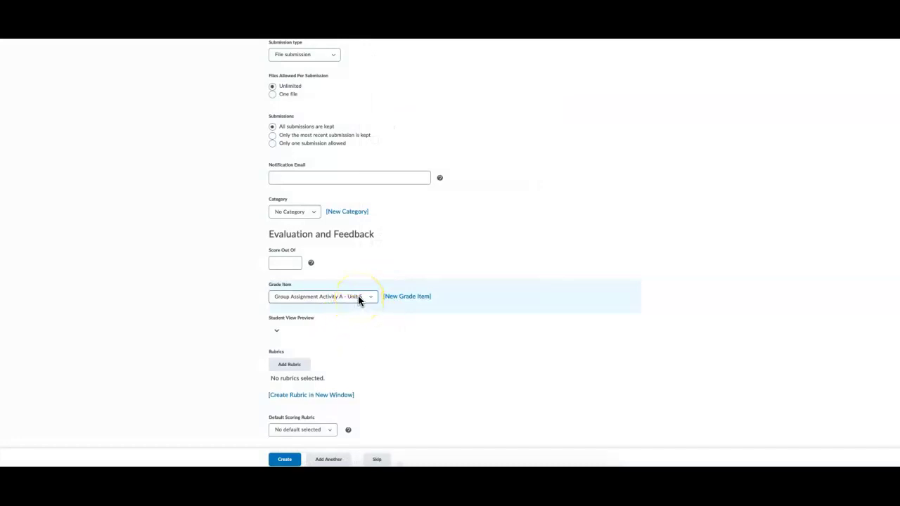
# Set the group assignment's score out of 100 and create the assignment
pyautogui.click(289, 261)
pyautogui.write('100')
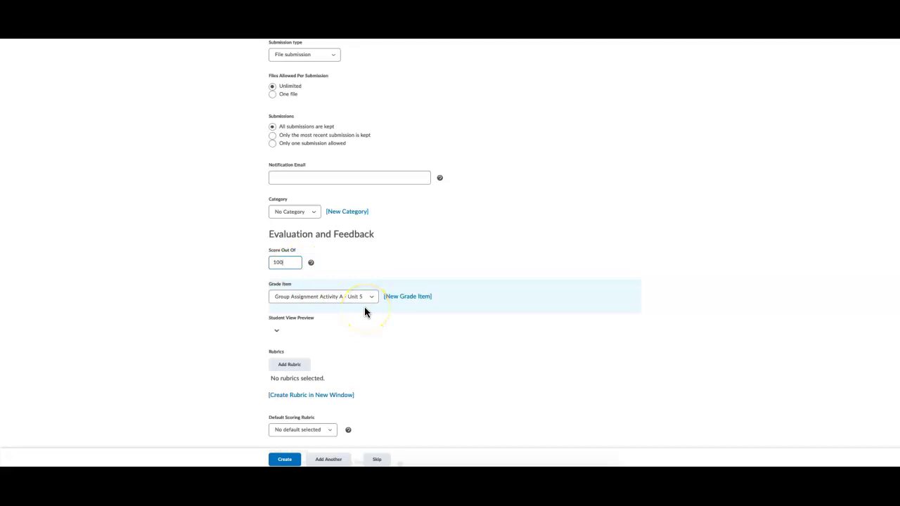
pyautogui.scroll(-2, 396, 351)
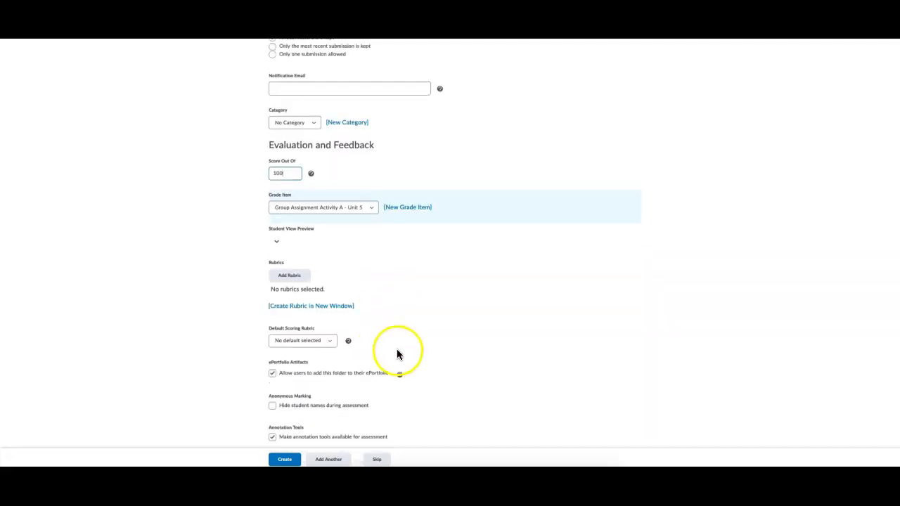
pyautogui.click(284, 459)
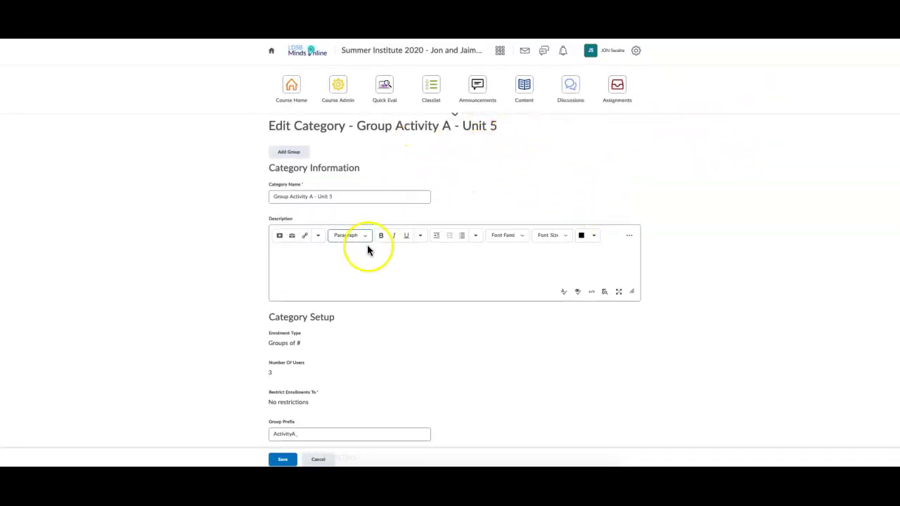
# Review the settings and linked workspace of the Group Activity A - Unit 5 category and save it
pyautogui.scroll(-3, 331, 279)
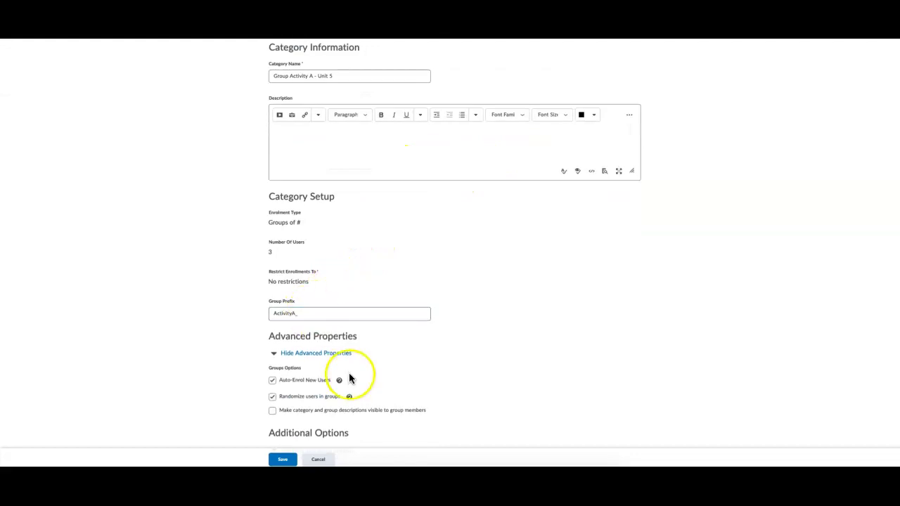
pyautogui.scroll(-3, 314, 306)
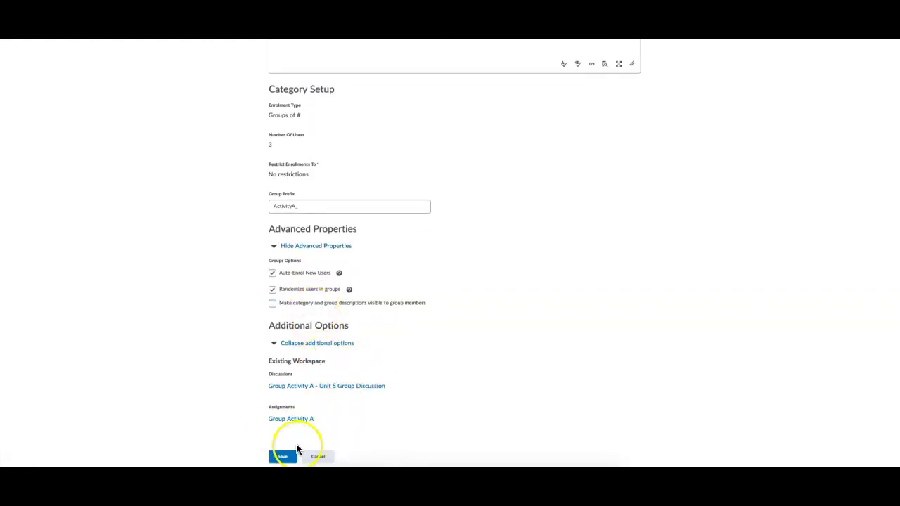
pyautogui.scroll(2, 394, 375)
pyautogui.scroll(5, 393, 374)
pyautogui.scroll(-5, 405, 316)
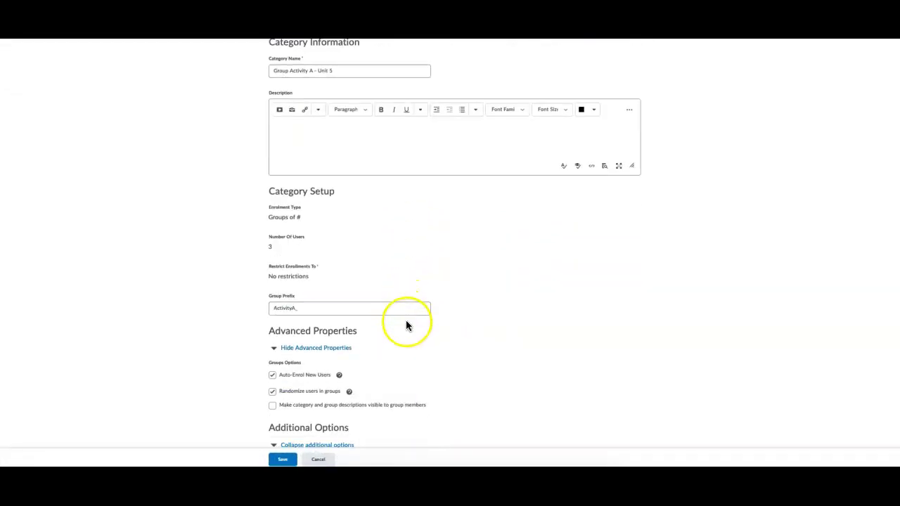
pyautogui.click(289, 456)
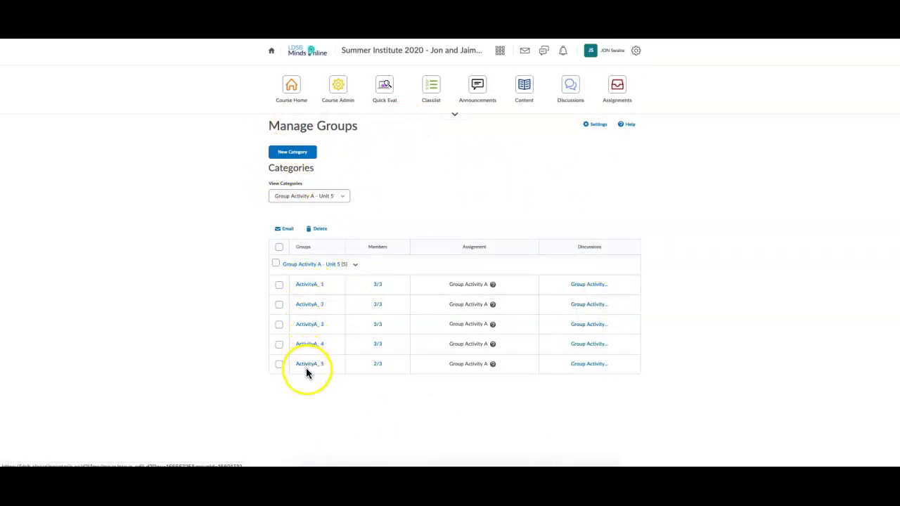
# View the member lists of groups ActivityA_ 5 and ActivityA_ 1
pyautogui.click(378, 365)
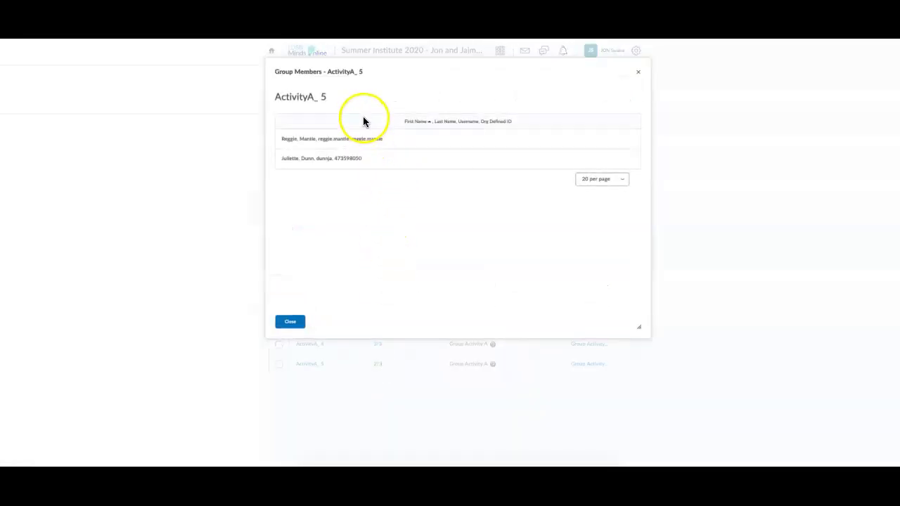
pyautogui.click(295, 322)
pyautogui.click(380, 284)
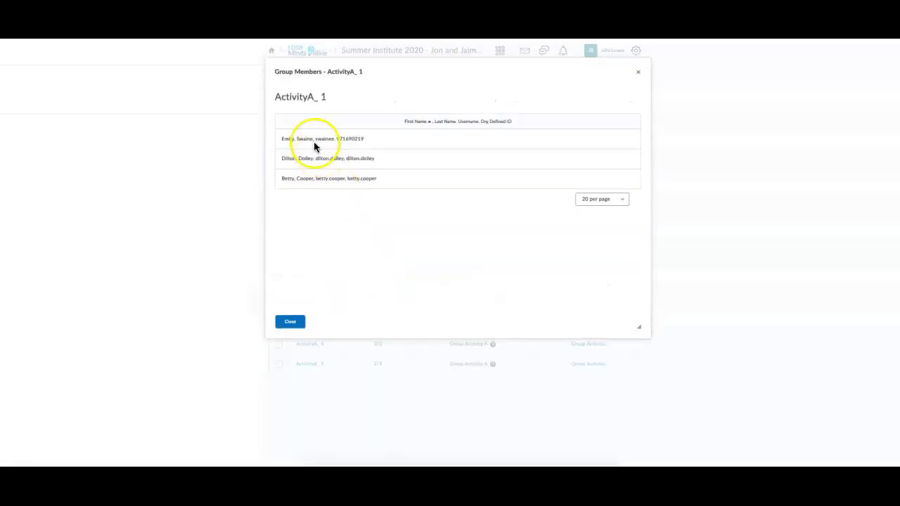
pyautogui.click(292, 323)
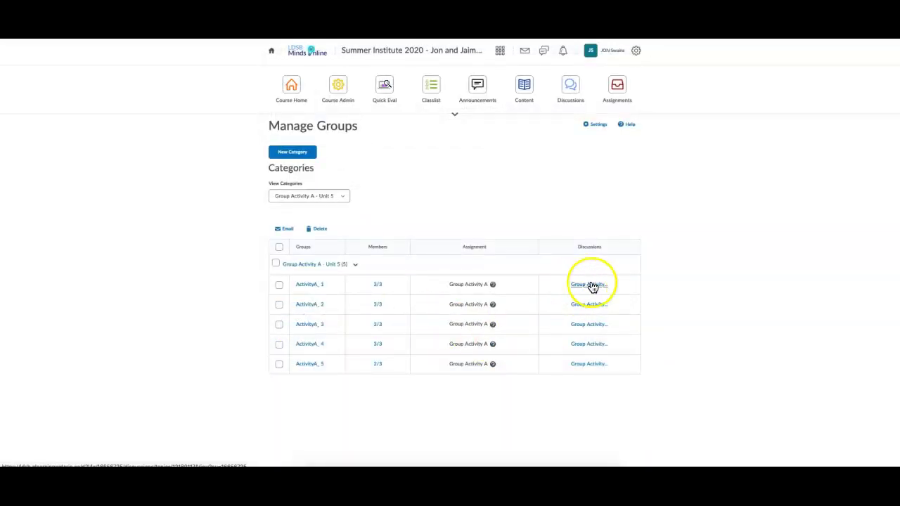
# View the discussion topic linked to group ActivityA_ 3, followed by the course's Assignments list
pyautogui.click(592, 327)
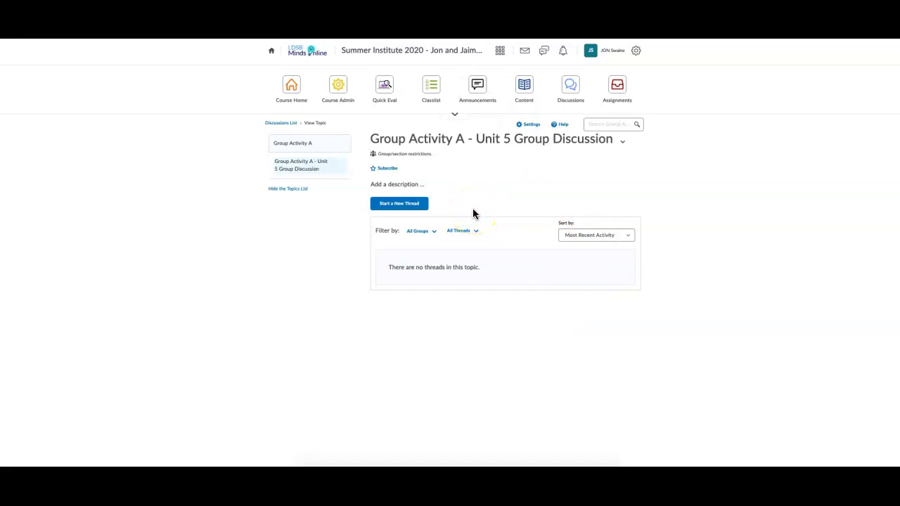
pyautogui.click(608, 87)
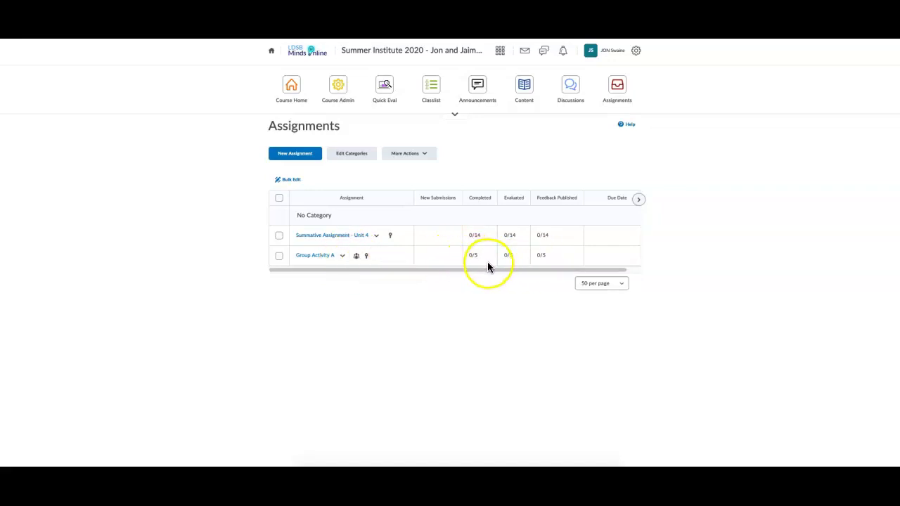
# Return to the course's Groups tool
pyautogui.click(455, 116)
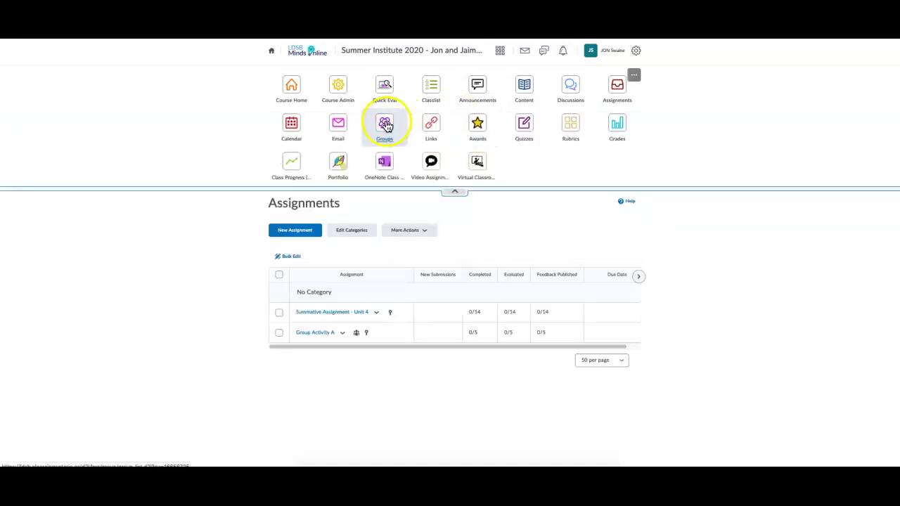